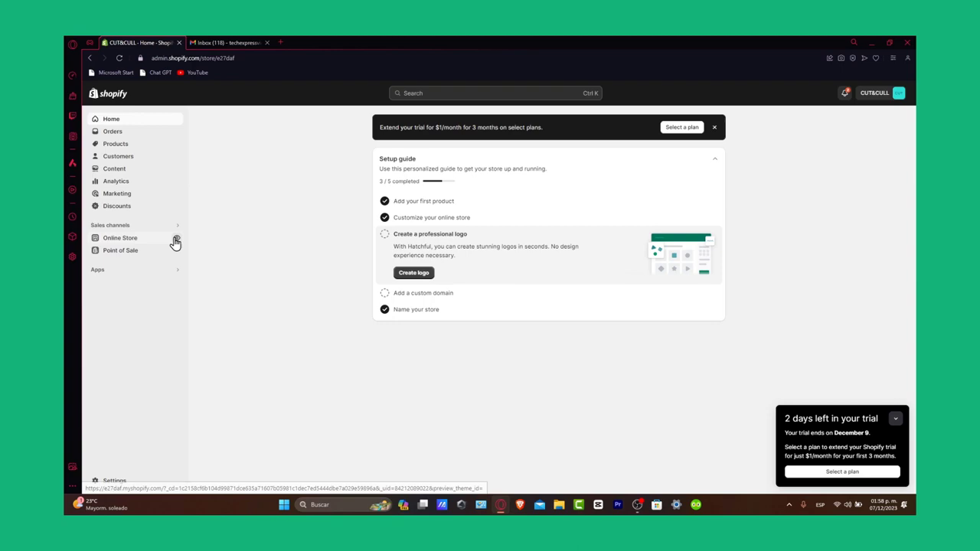
- View the live Online Store and look over its home page
left_click(176, 239)
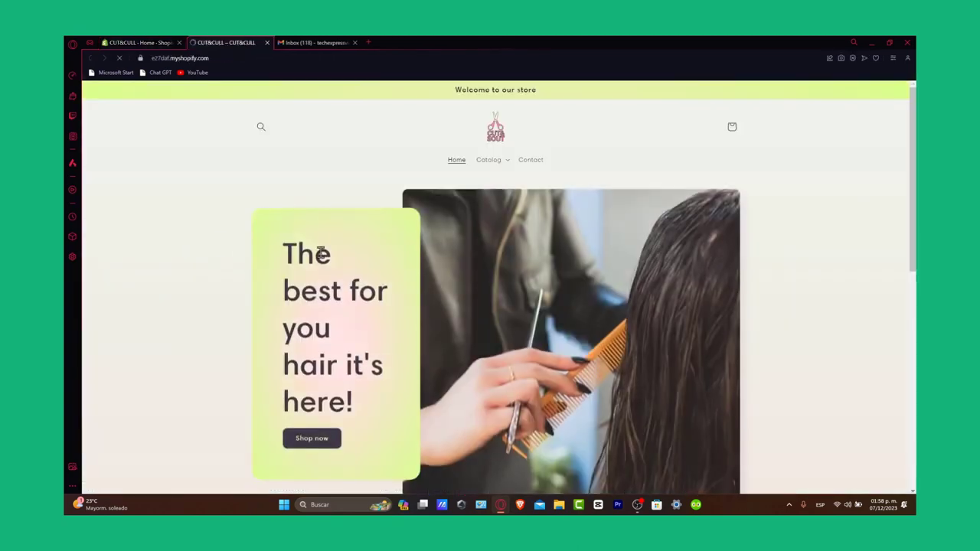
scroll(564, 346, "down", 2)
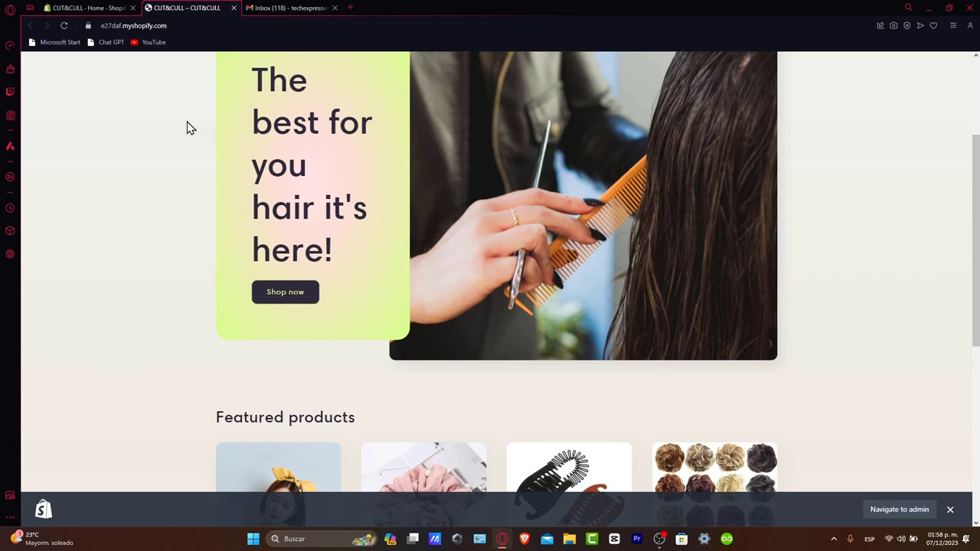
- Search Google for "business meta" in a new browser tab
left_click(350, 7)
left_click(102, 7)
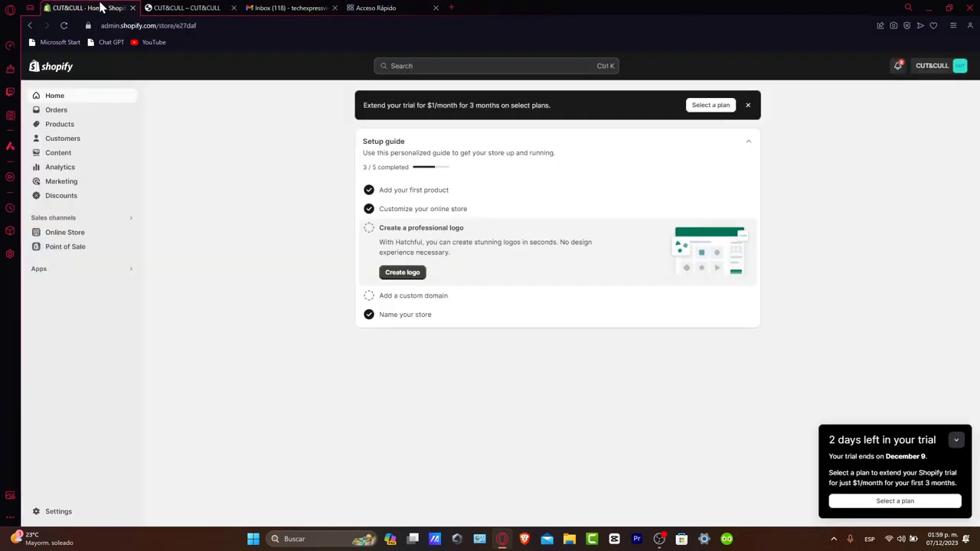
left_click(365, 7)
type("meta")
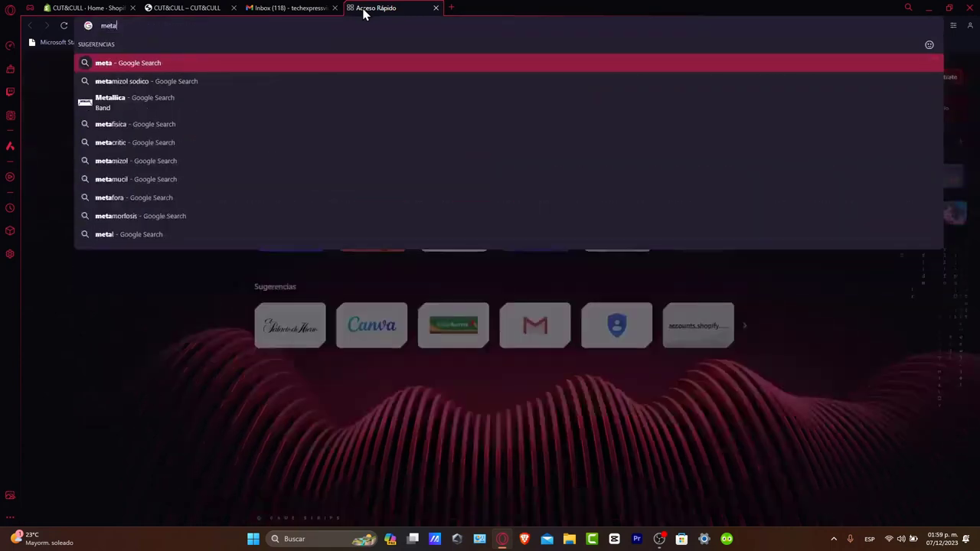
key("Return")
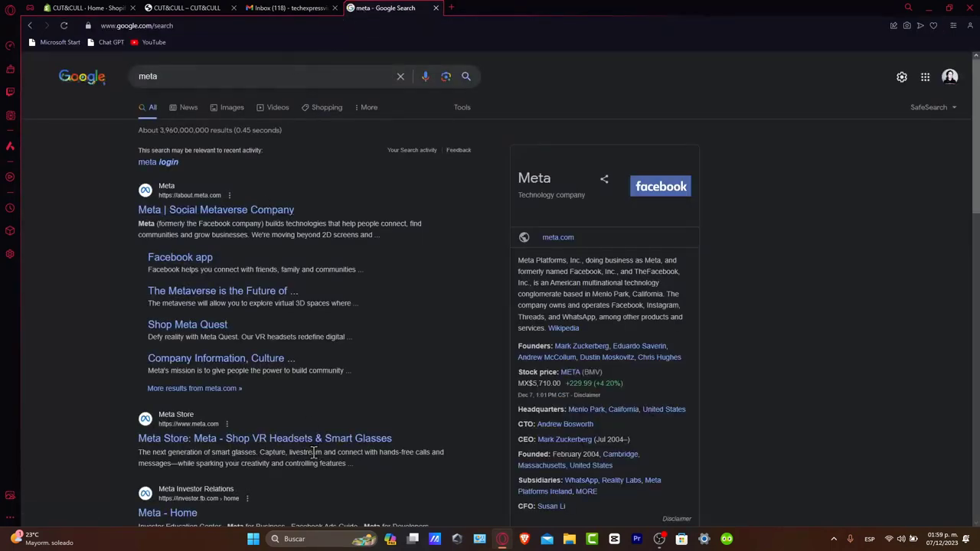
left_click(291, 80)
type("busines")
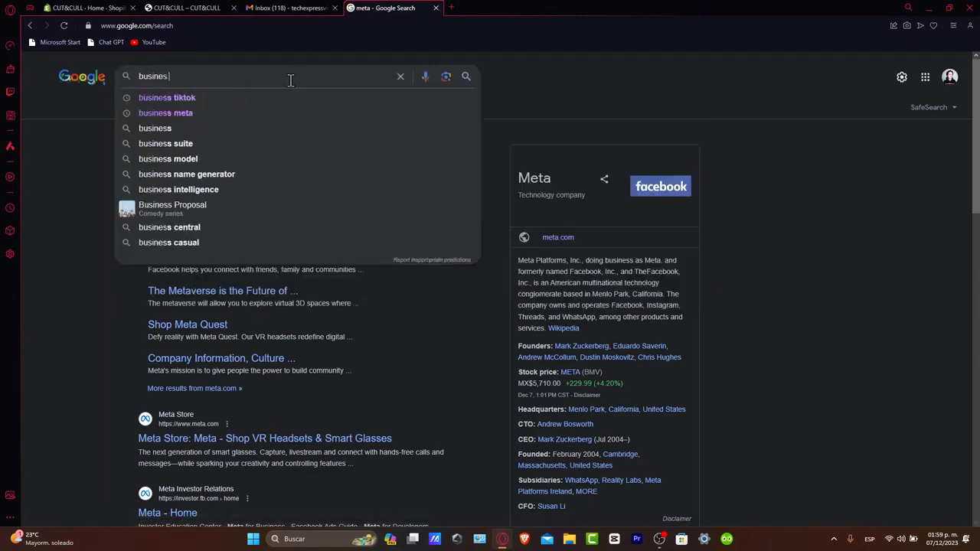
type("s meta")
key("Return")
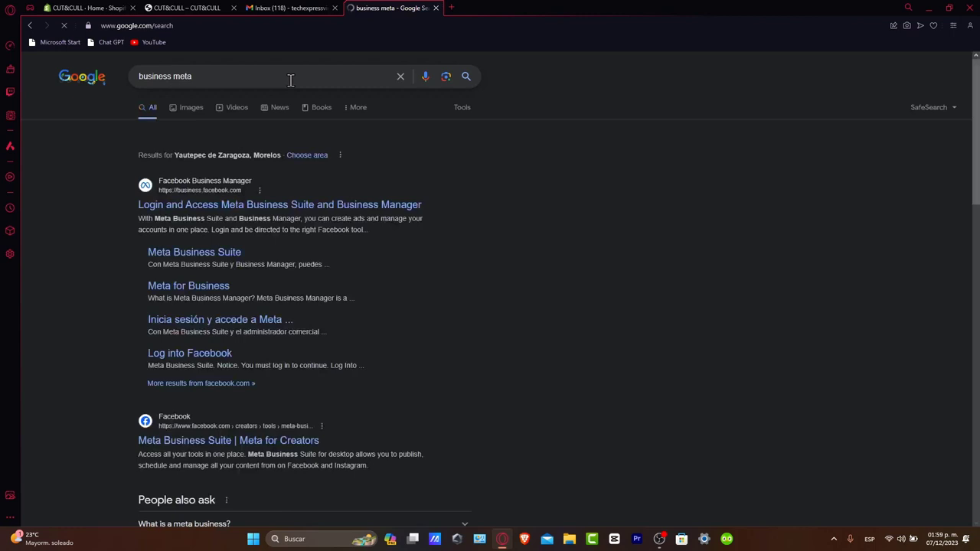
- Open the Meta Business Suite login result and log in with the Facebook account
left_click(237, 205)
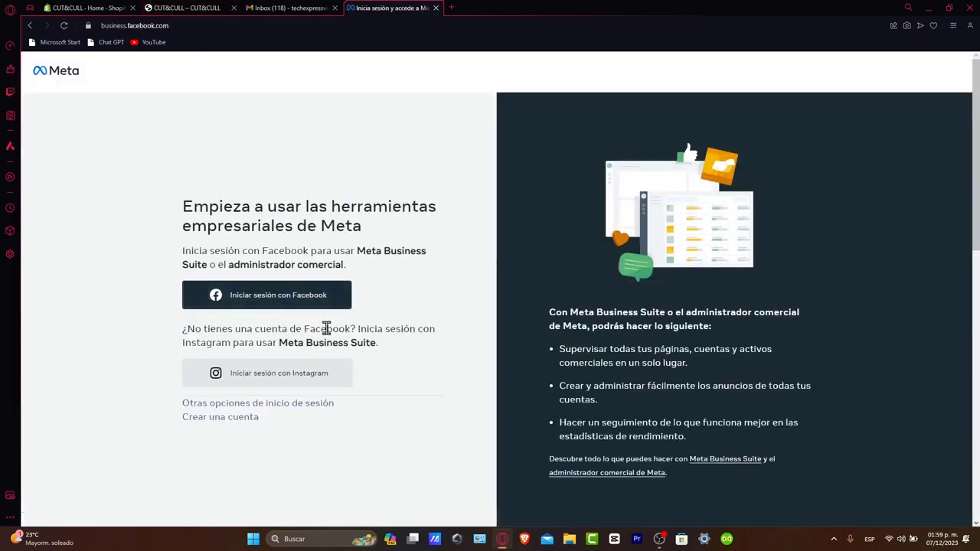
left_click(325, 300)
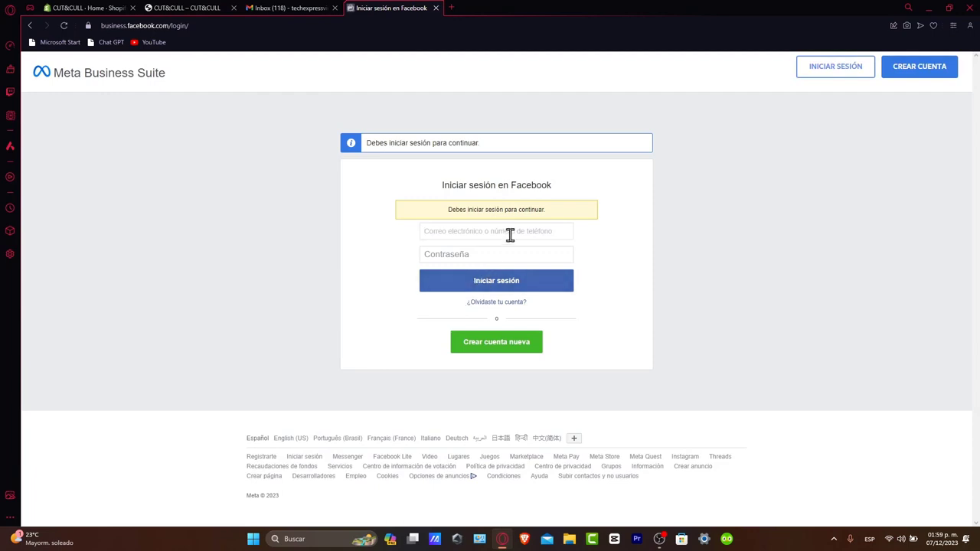
left_click(527, 280)
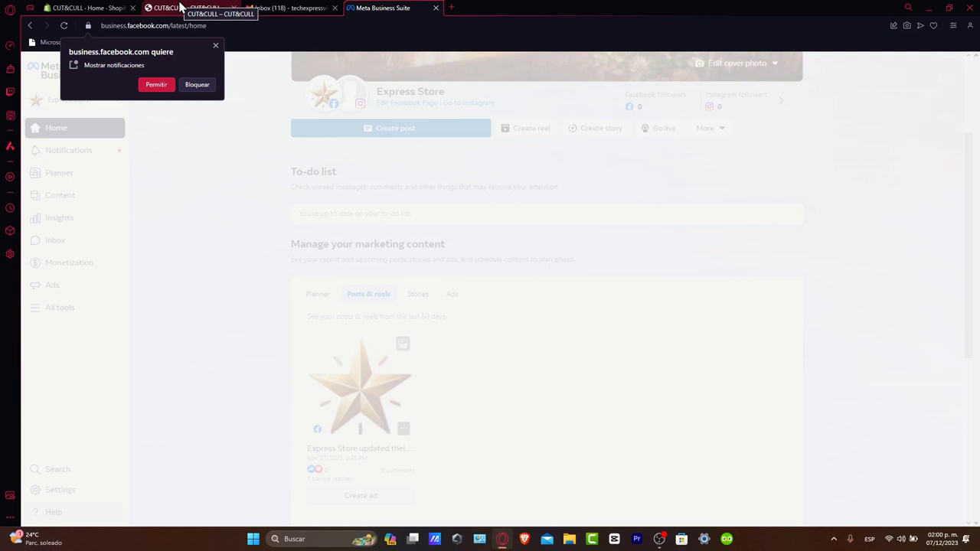
- Switch back to the Shopify admin and open the settings of the Facebook & Instagram sales channel
left_click(88, 8)
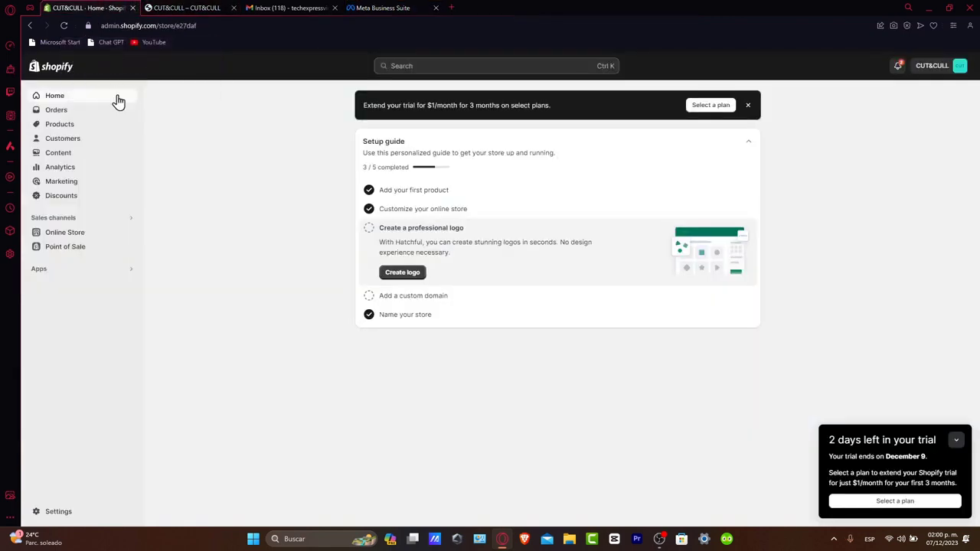
left_click(89, 220)
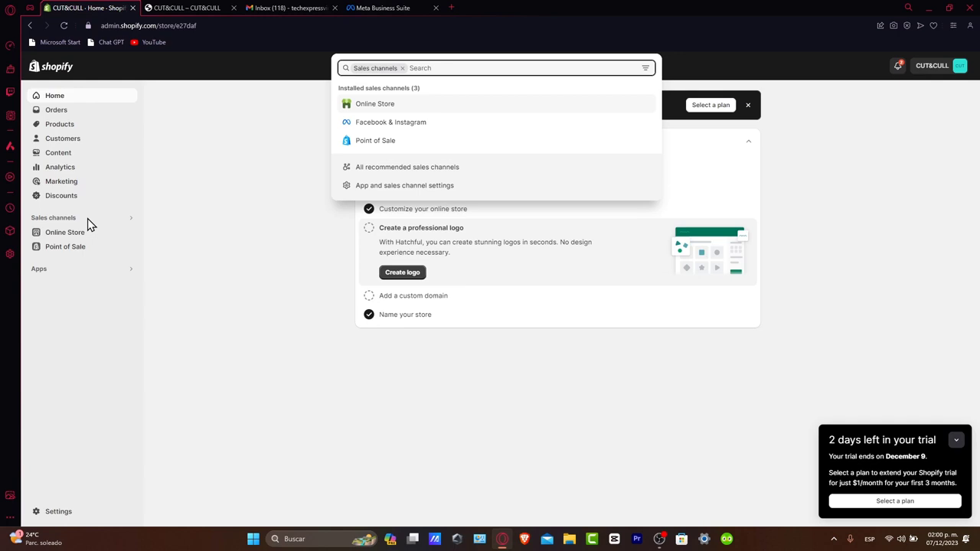
left_click(402, 127)
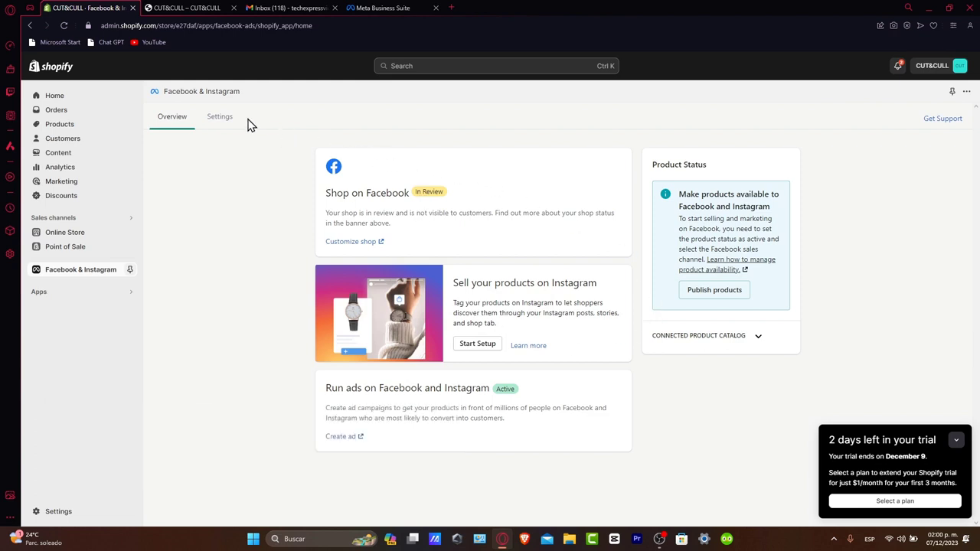
left_click(222, 119)
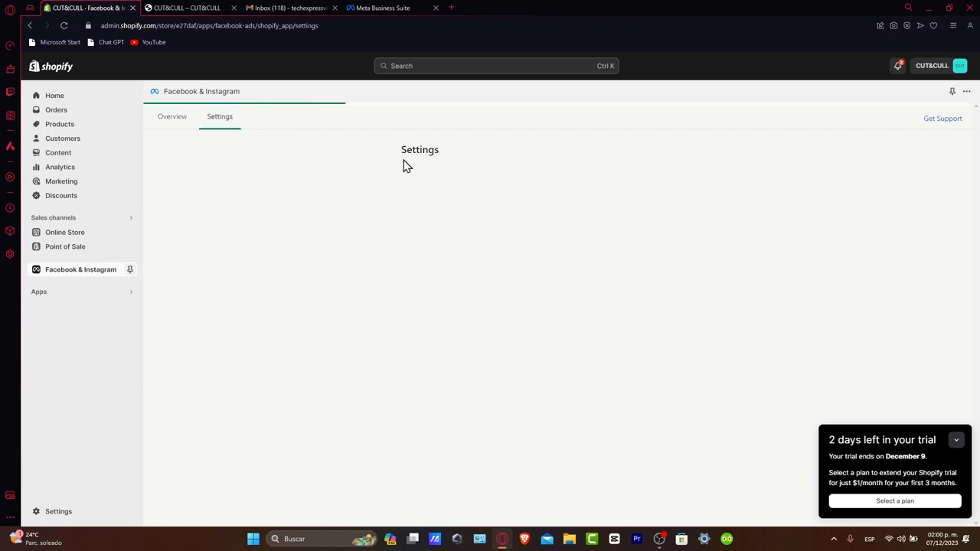
- Collapse the trial notice and deactivate the existing shop in the Facebook & Instagram channel settings
left_click(957, 441)
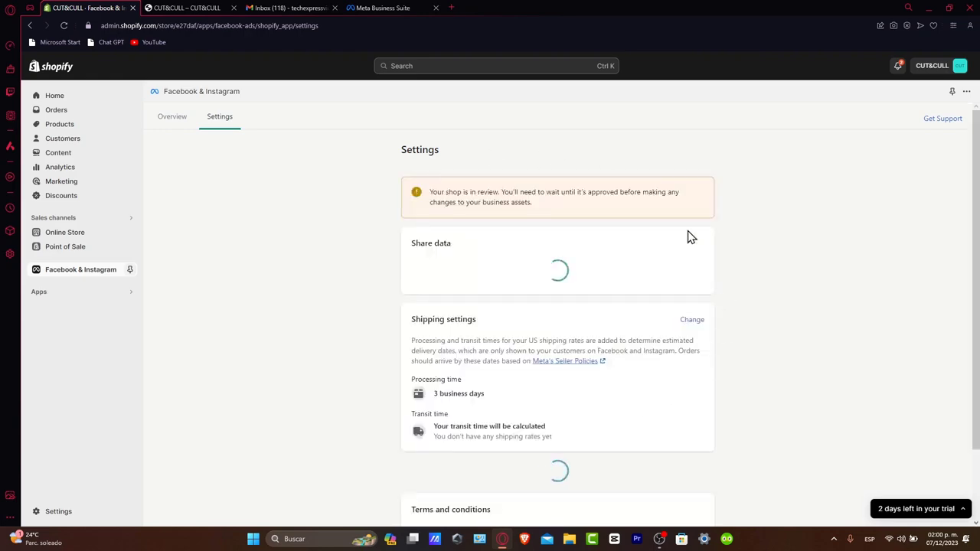
scroll(574, 287, "down", 5)
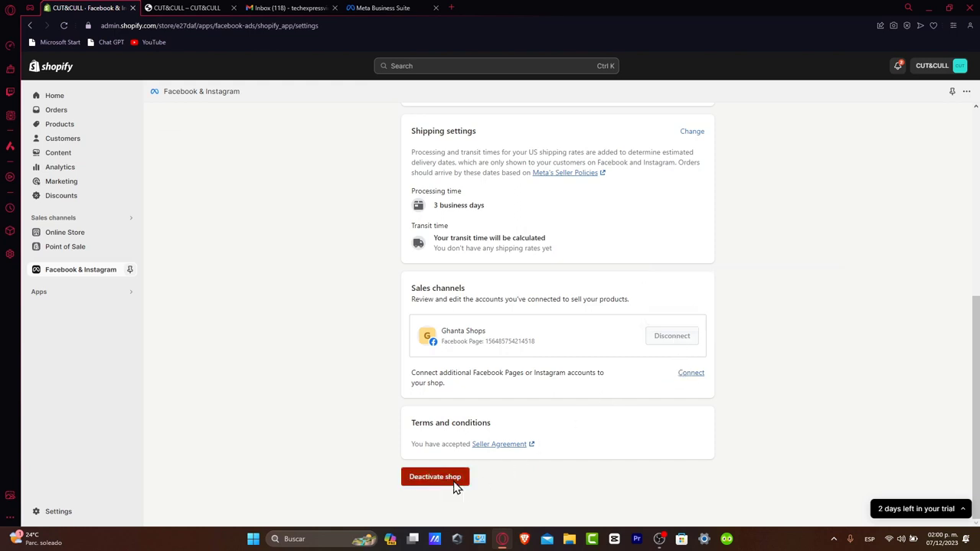
left_click(435, 477)
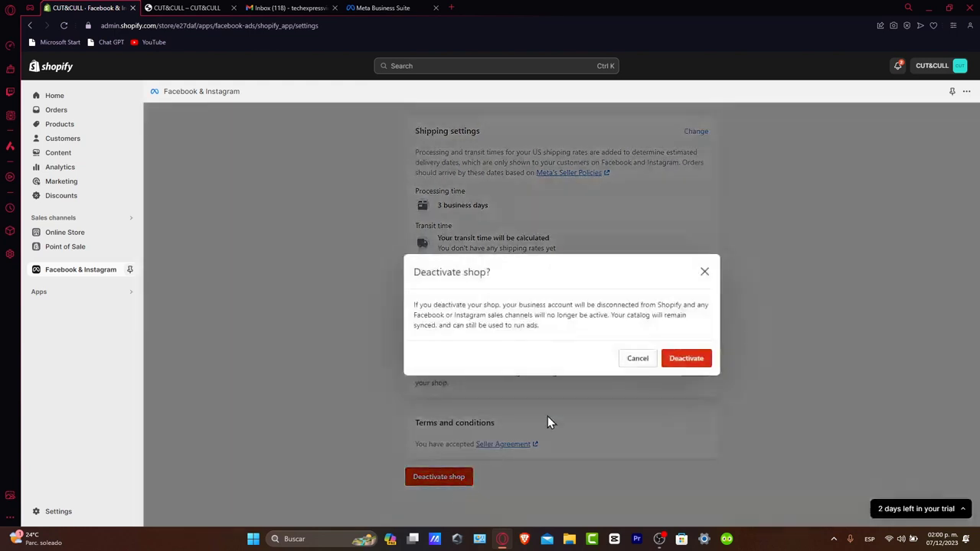
left_click(701, 366)
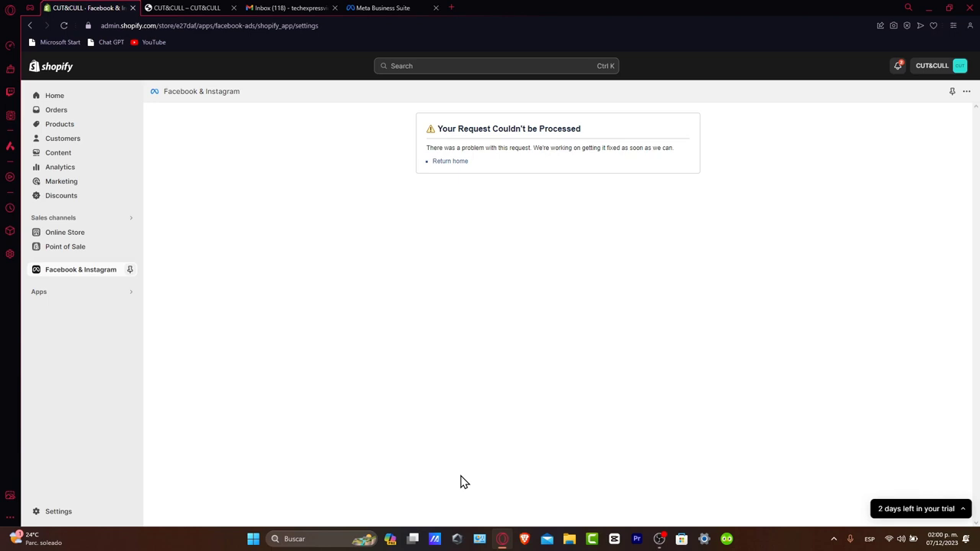
- Reopen the Facebook & Instagram channel and start the setup for selling on Facebook and Instagram
left_click(80, 276)
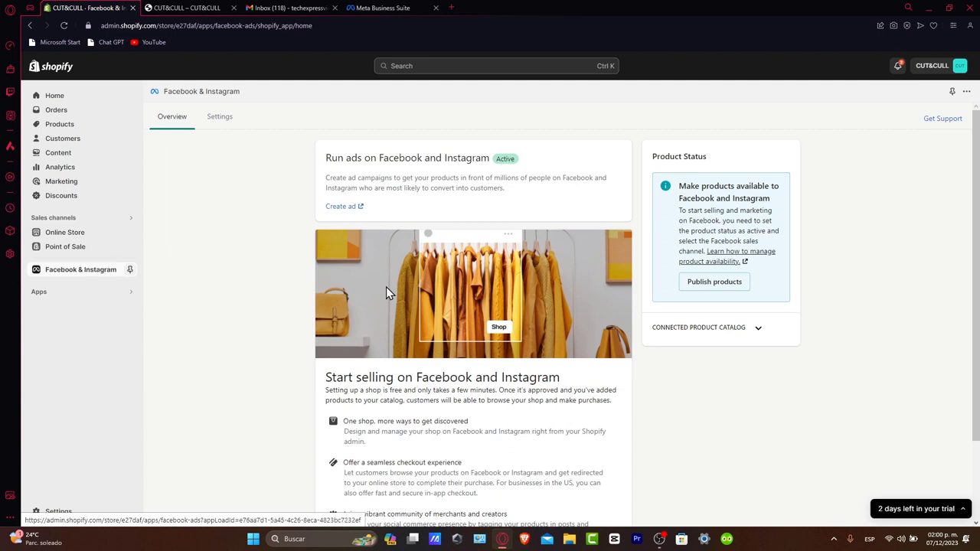
scroll(440, 304, "down", 2)
left_click(371, 464)
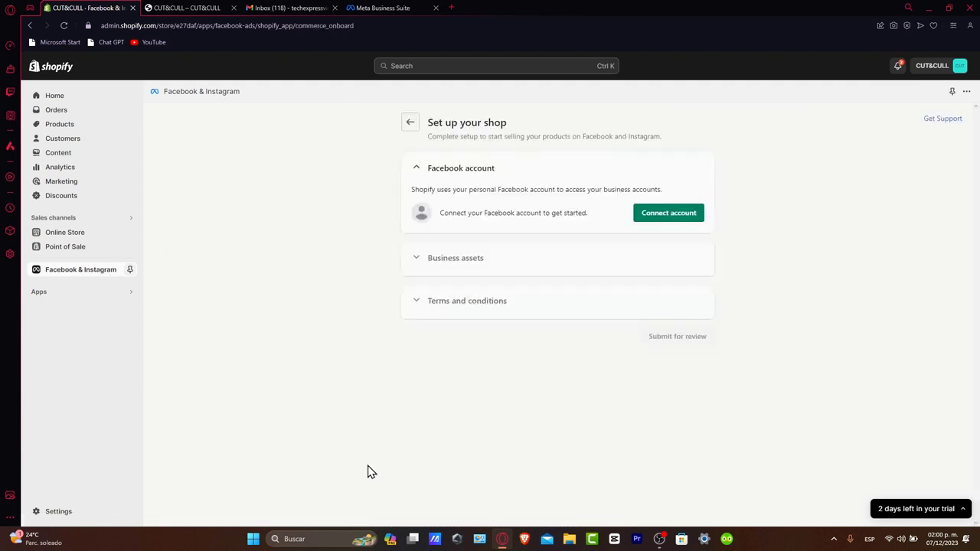
- Connect the Facebook account to the shop by continuing with the previously used Facebook login
left_click(647, 218)
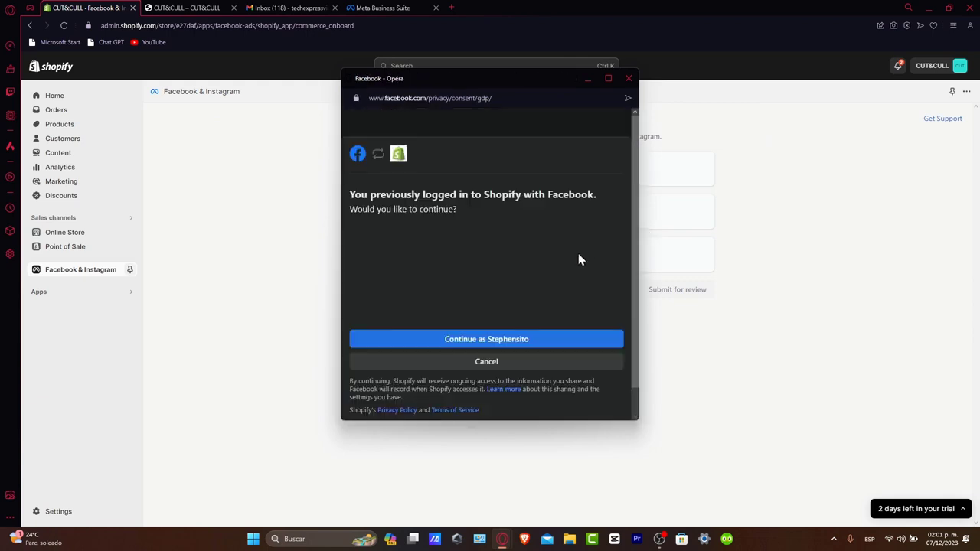
left_click_drag(425, 195, 490, 205)
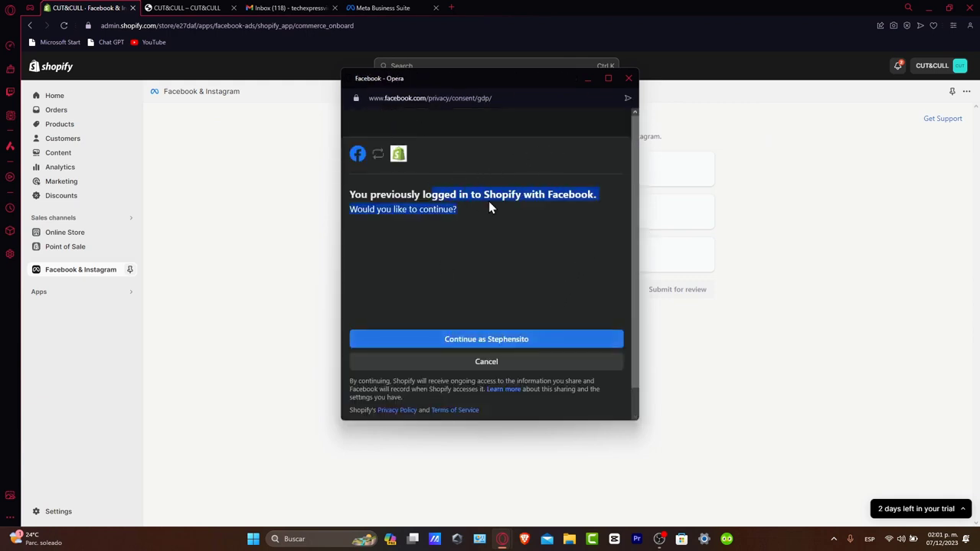
left_click(508, 339)
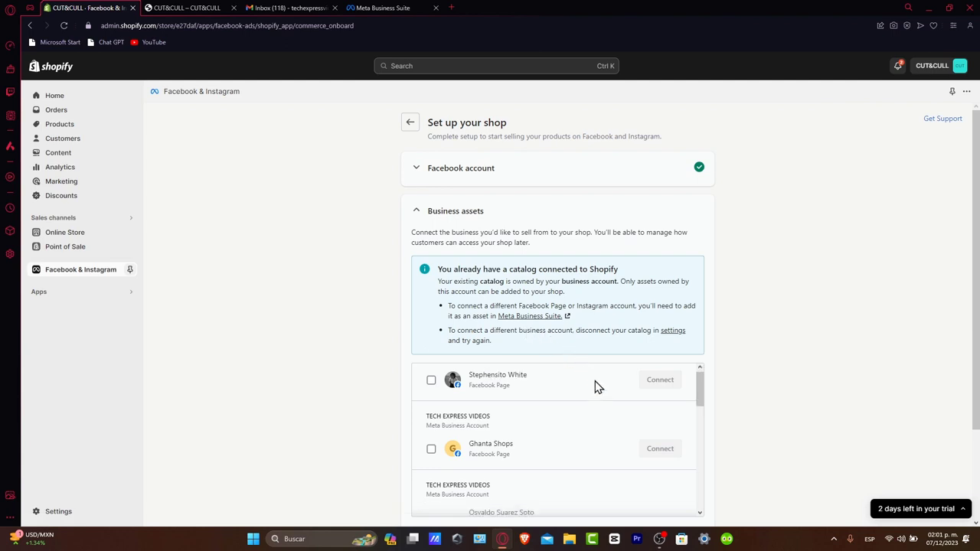
- Connect the Ghanta Shops Facebook Page as the shop's business asset
scroll(739, 387, "down", 2)
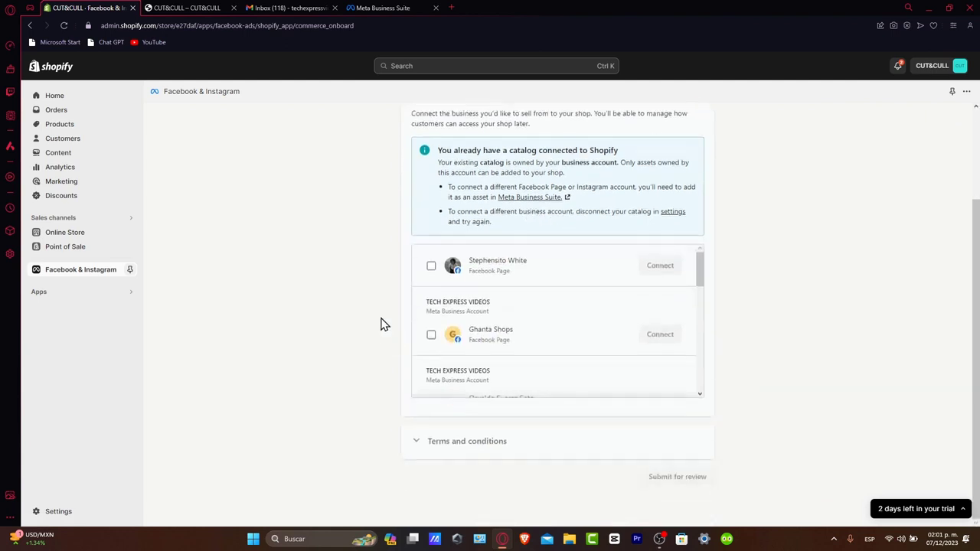
left_click(431, 335)
left_click(660, 335)
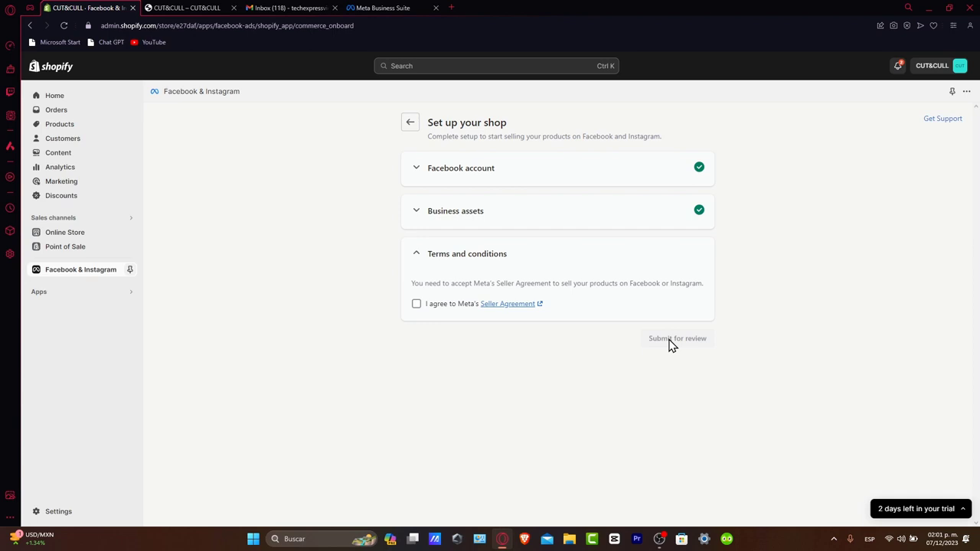
- Agree to Meta's Seller Agreement and submit the shop for review
left_click(416, 304)
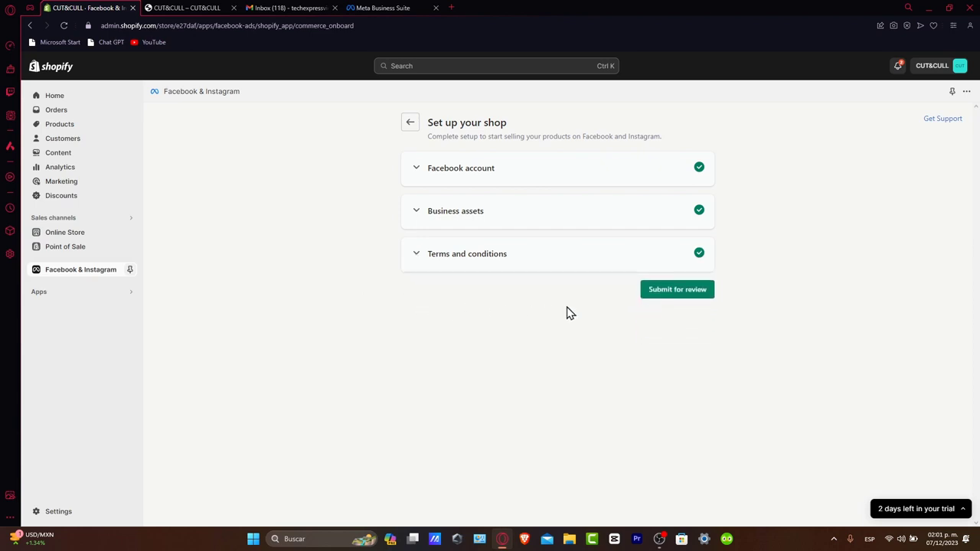
left_click(667, 298)
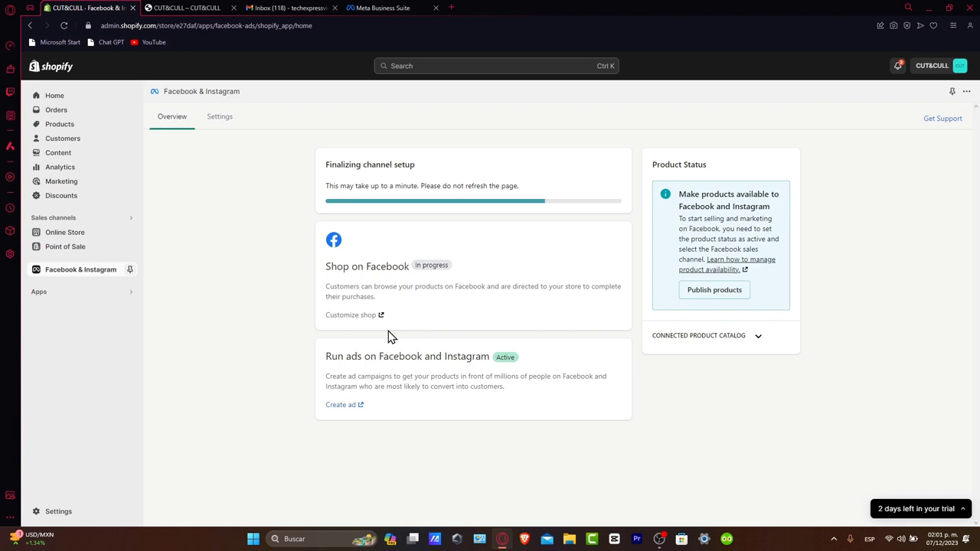
left_click_drag(423, 265, 453, 277)
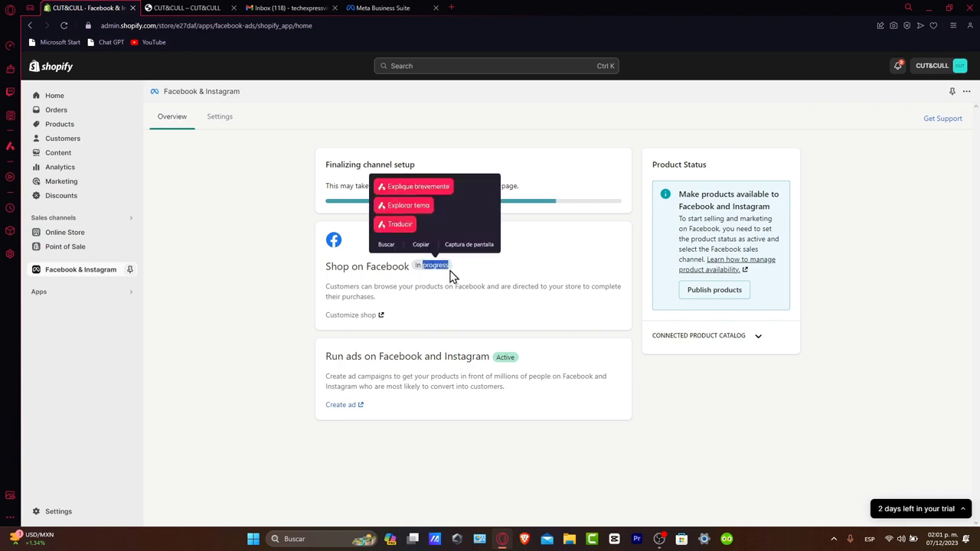
left_click(492, 282)
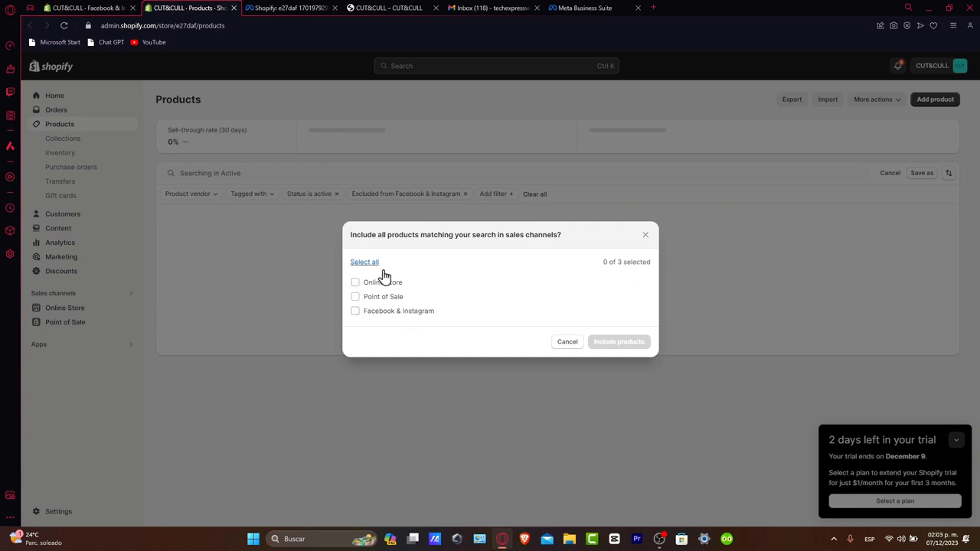
- Include all matching products in the Online Store, Point of Sale and Facebook & Instagram sales channels
left_click(375, 264)
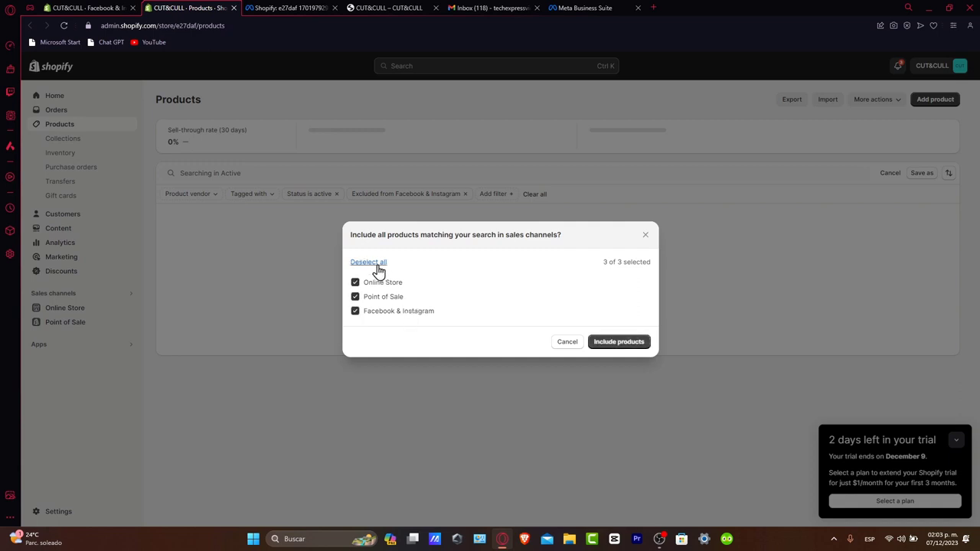
left_click(624, 341)
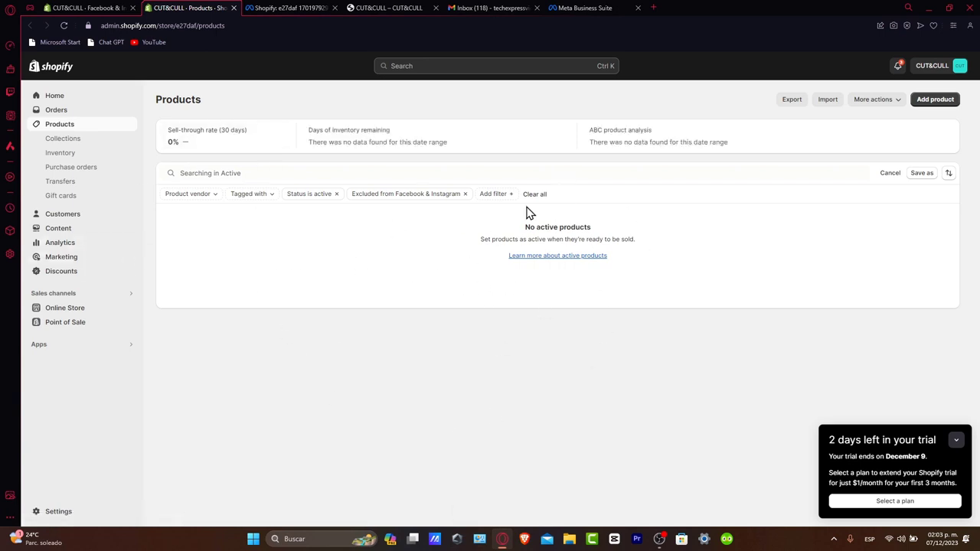
- Switch to the shop builder in Commerce Manager and look through the More From This Shop inventory
left_click(289, 11)
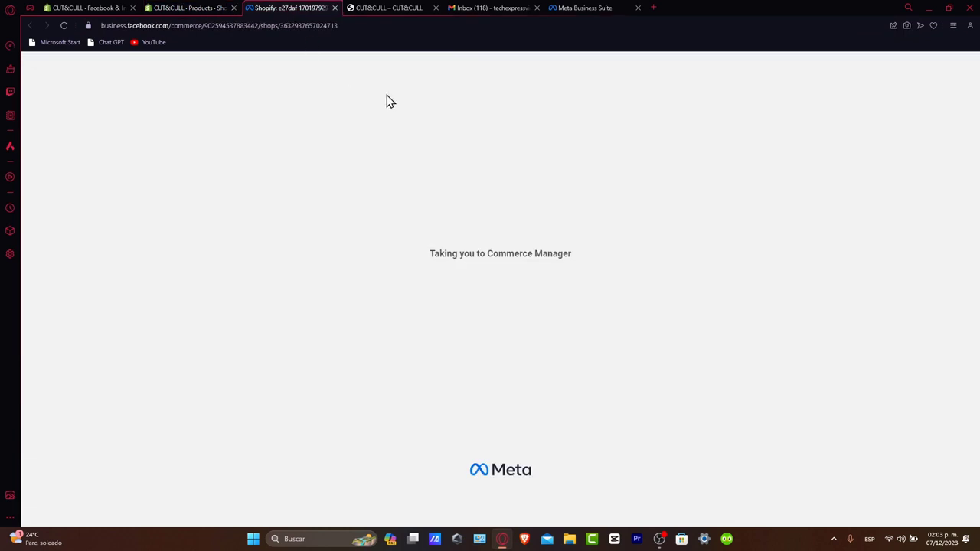
left_click_drag(580, 255, 467, 243)
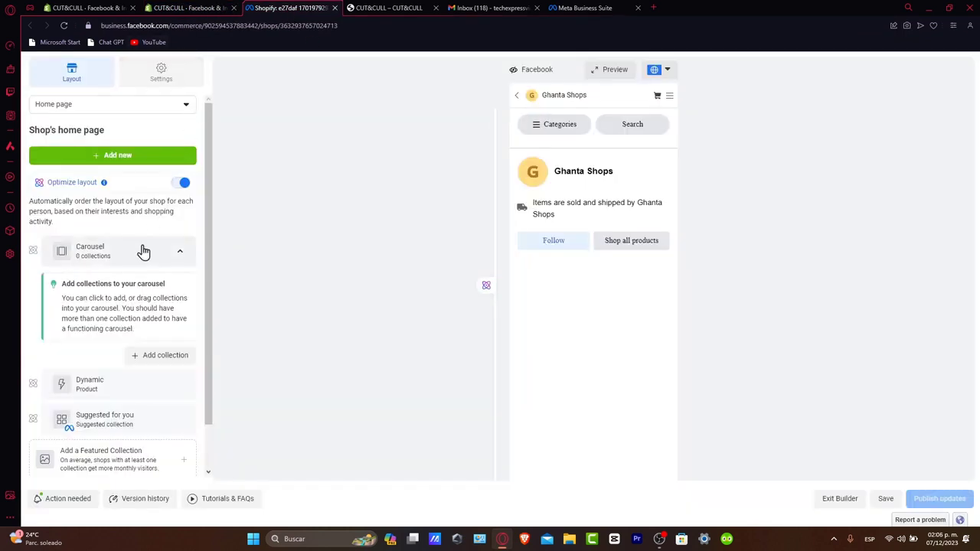
scroll(149, 402, "down", 1)
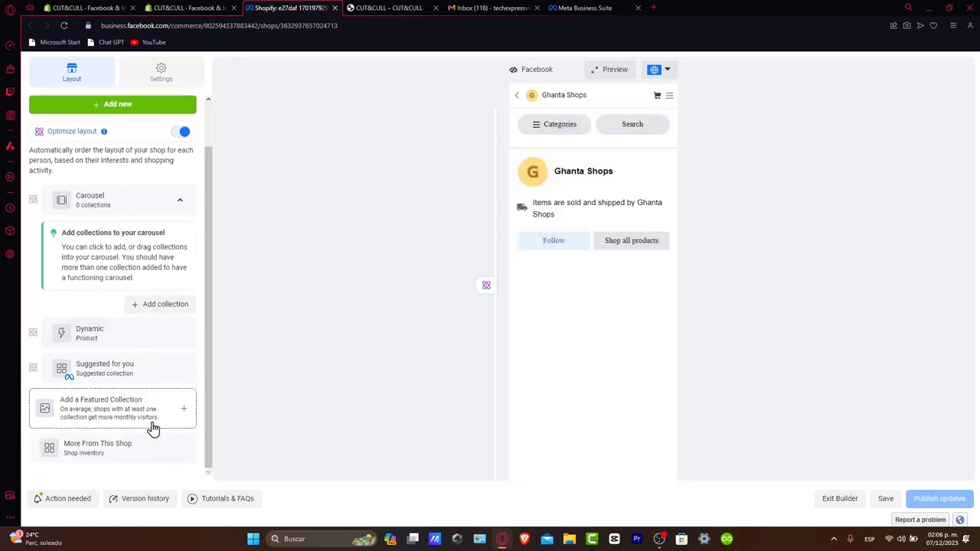
left_click(139, 451)
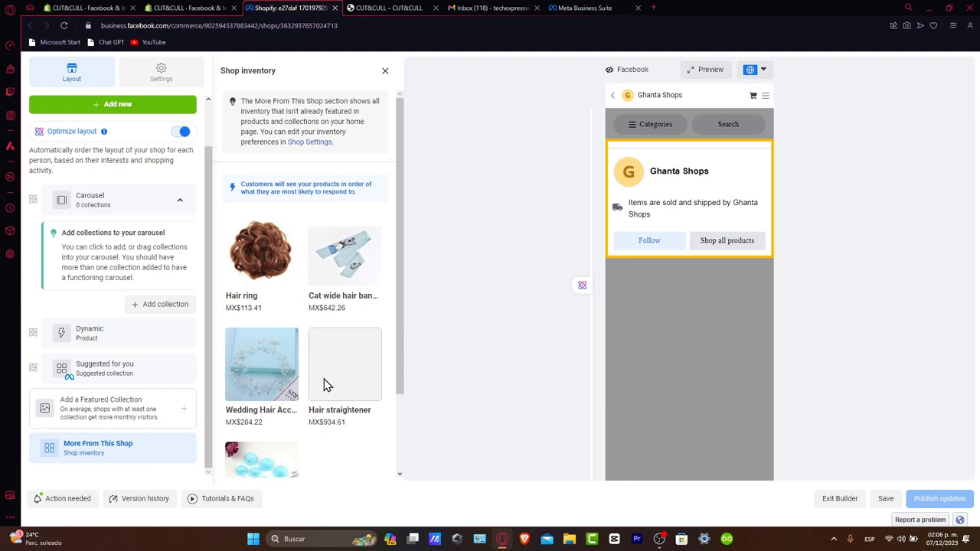
scroll(352, 413, "down", 2)
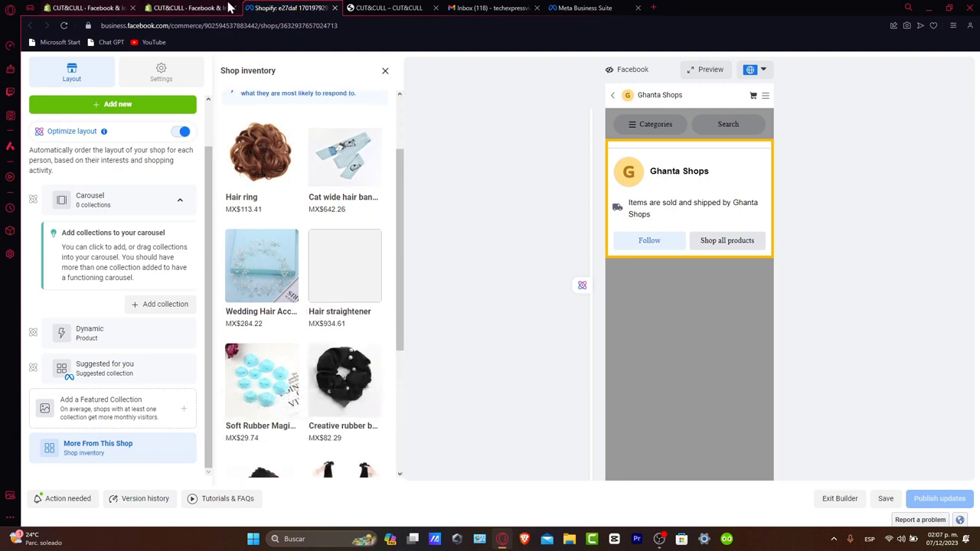
- Check the shop's status on the Facebook & Instagram channel overview in Shopify, and return to the shop builder
left_click(188, 8)
scroll(559, 358, "down", 1)
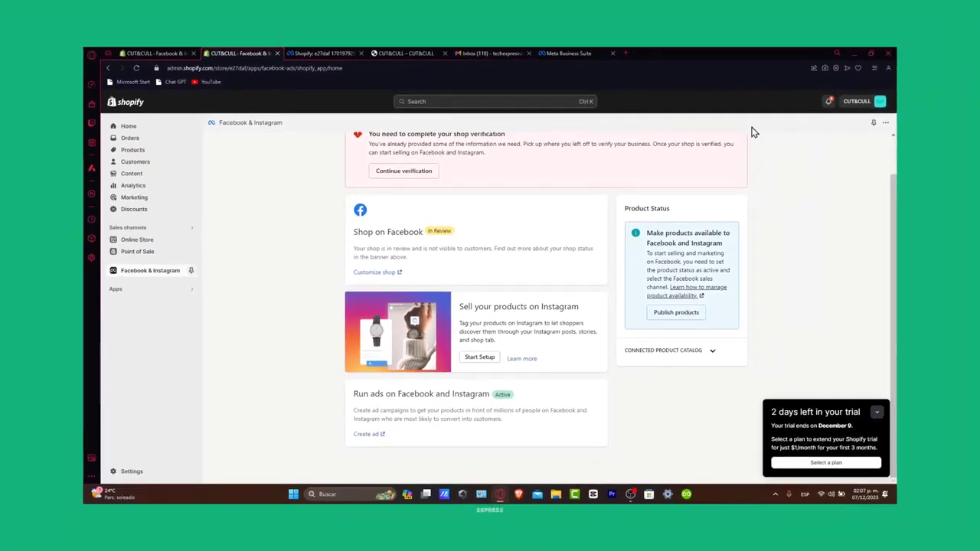
left_click(310, 53)
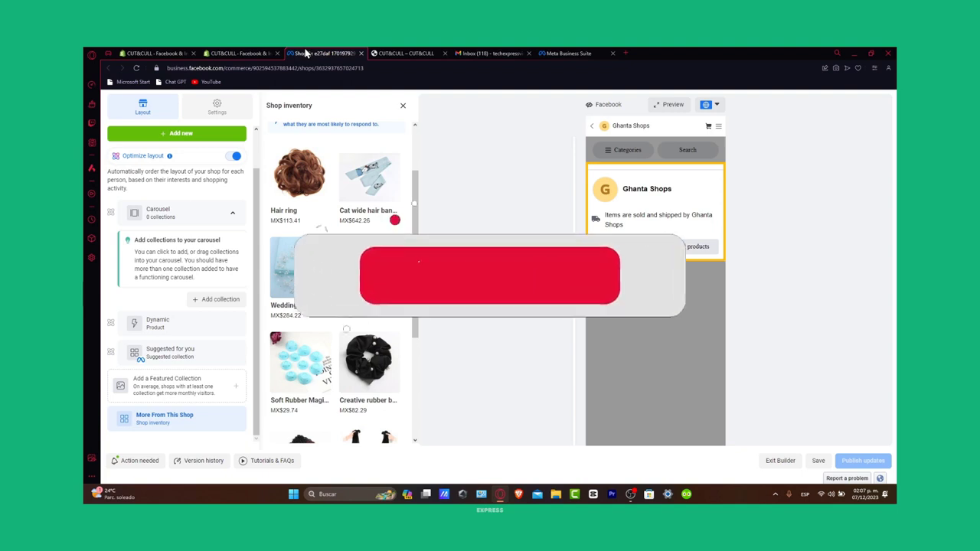